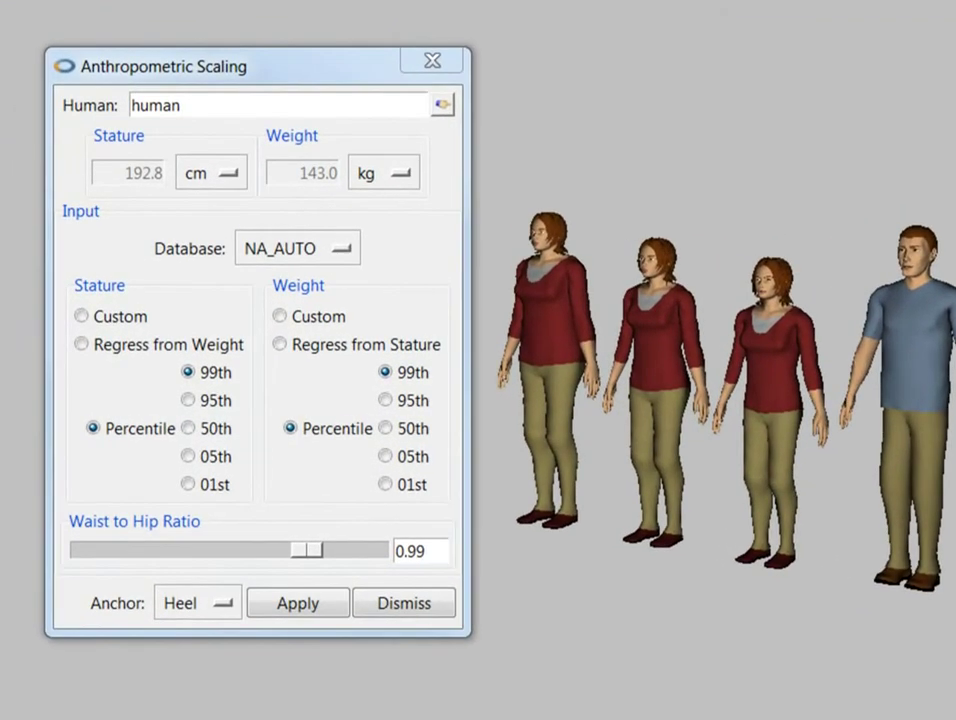
Scale the human with ANSUR, 95th-percentile stature and weight, and a 0.82 waist-to-hip ratio
click(333, 255)
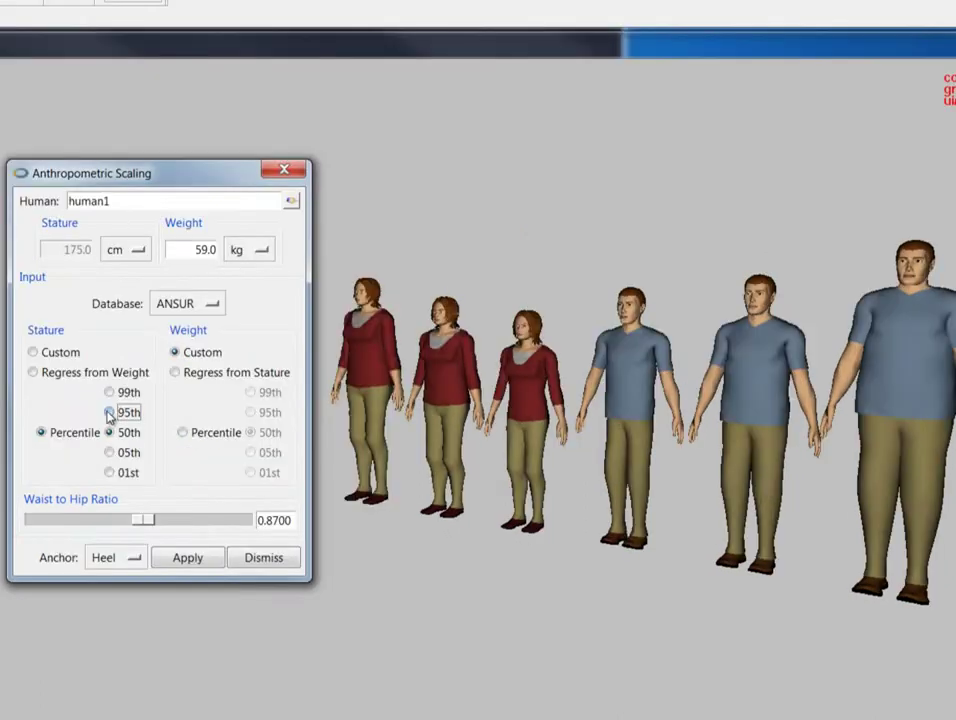
click(109, 412)
click(182, 432)
click(251, 412)
drag(143, 520, 120, 521)
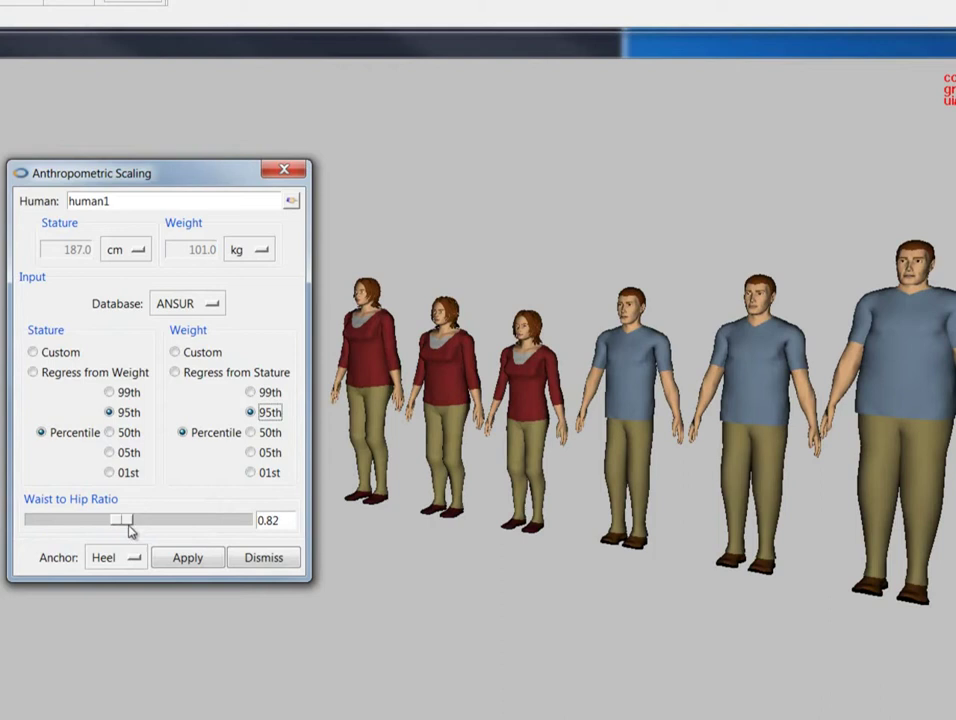
click(188, 558)
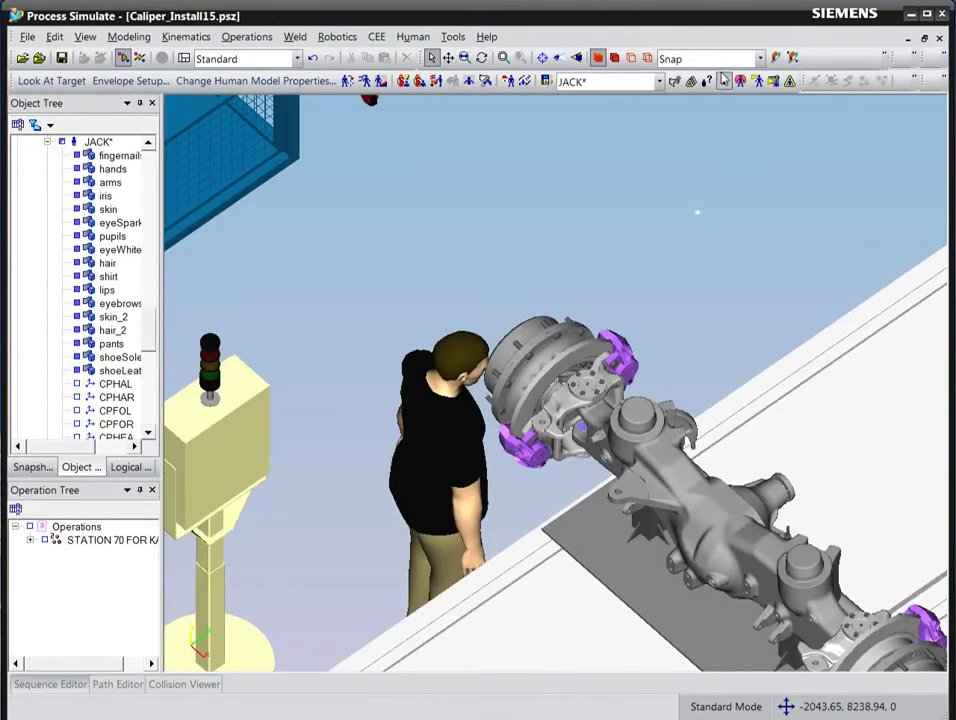
Show Jack's reach envelope, orbit to look down on him, and bring up his body properties
click(741, 81)
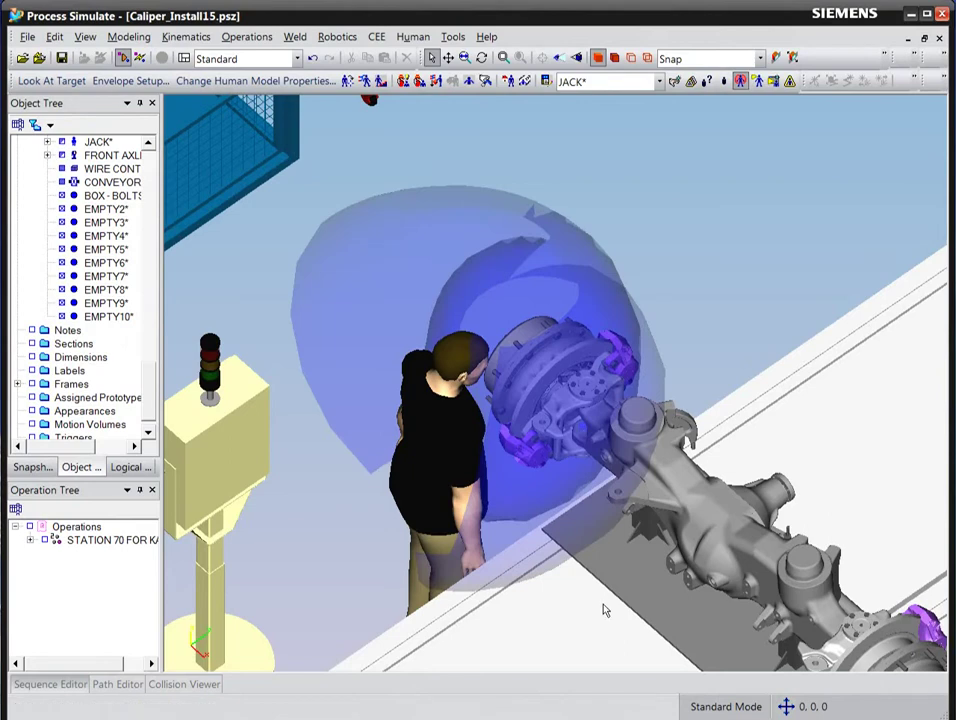
right_drag(604, 609, 669, 395)
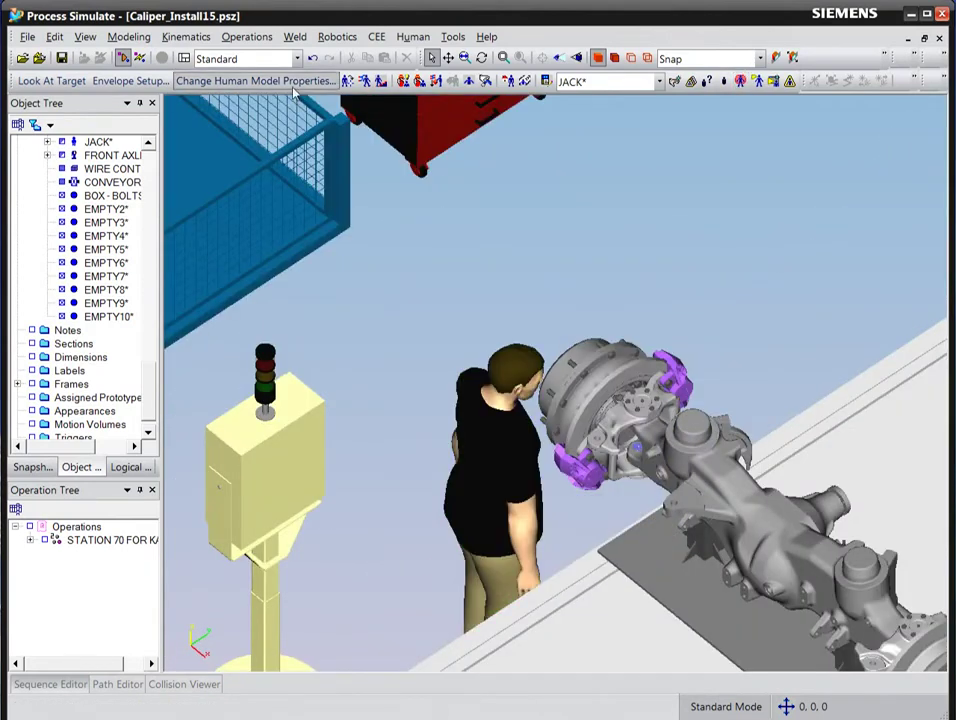
click(295, 89)
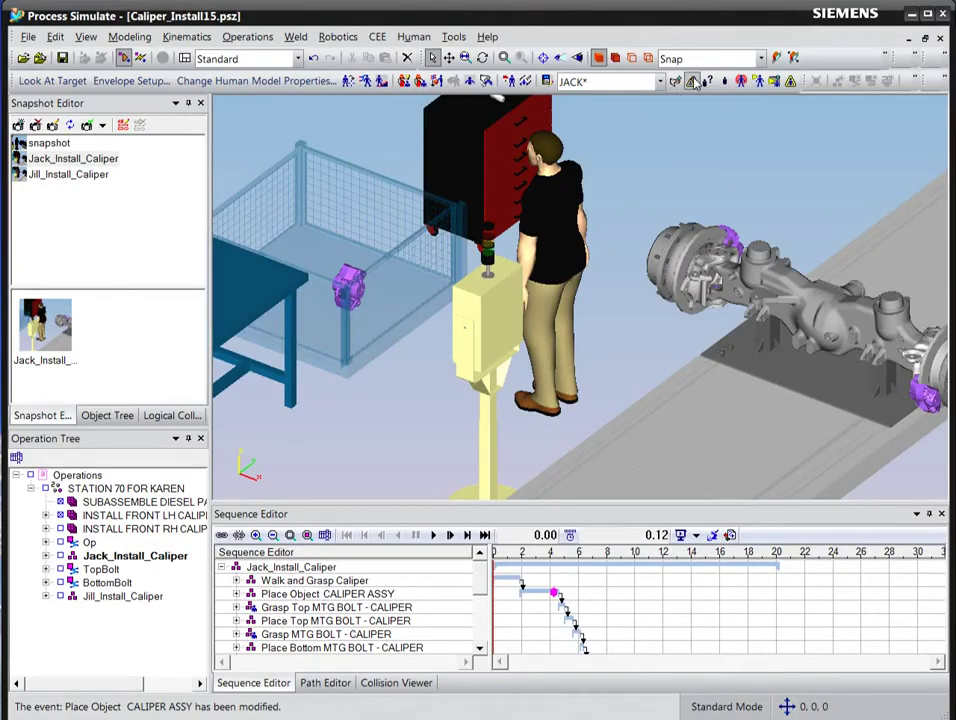
Activate lower back analysis for Jack and play the caliper install simulation
click(692, 82)
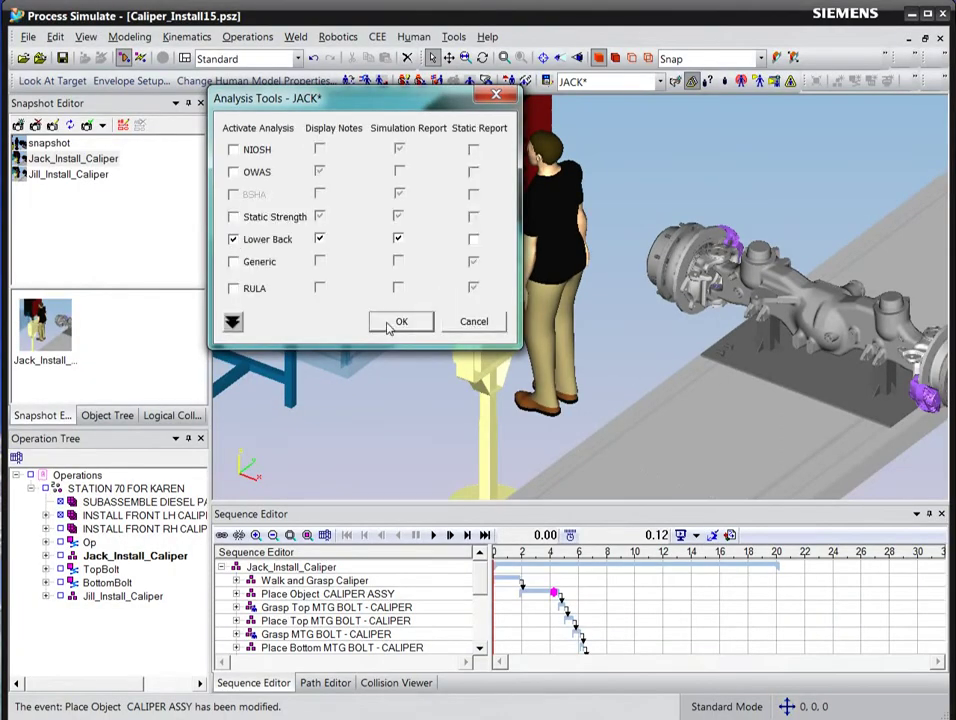
click(389, 326)
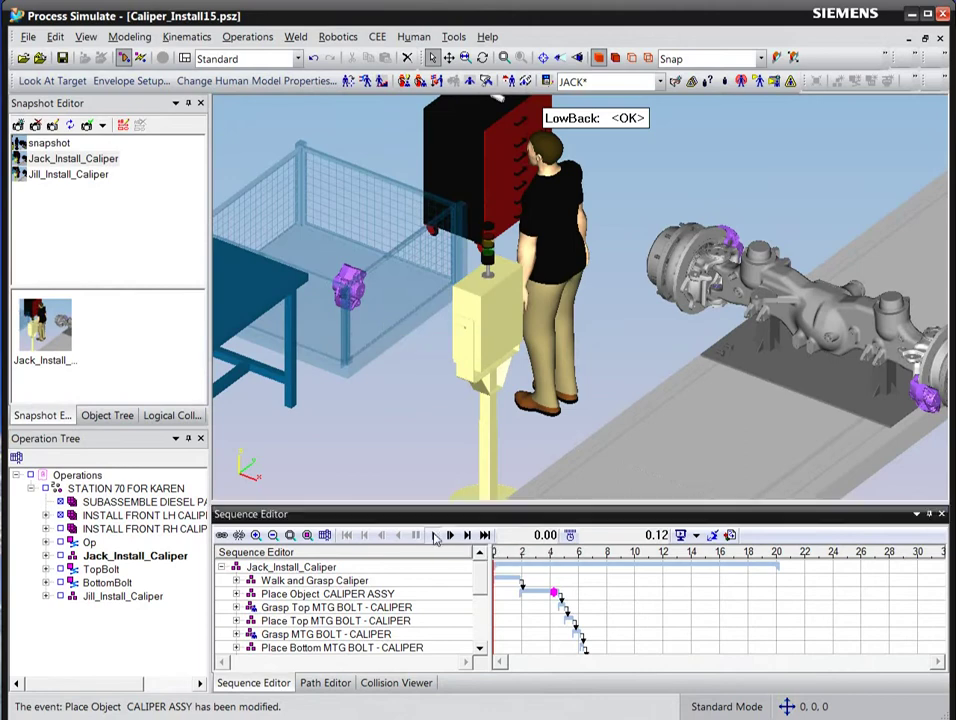
click(437, 536)
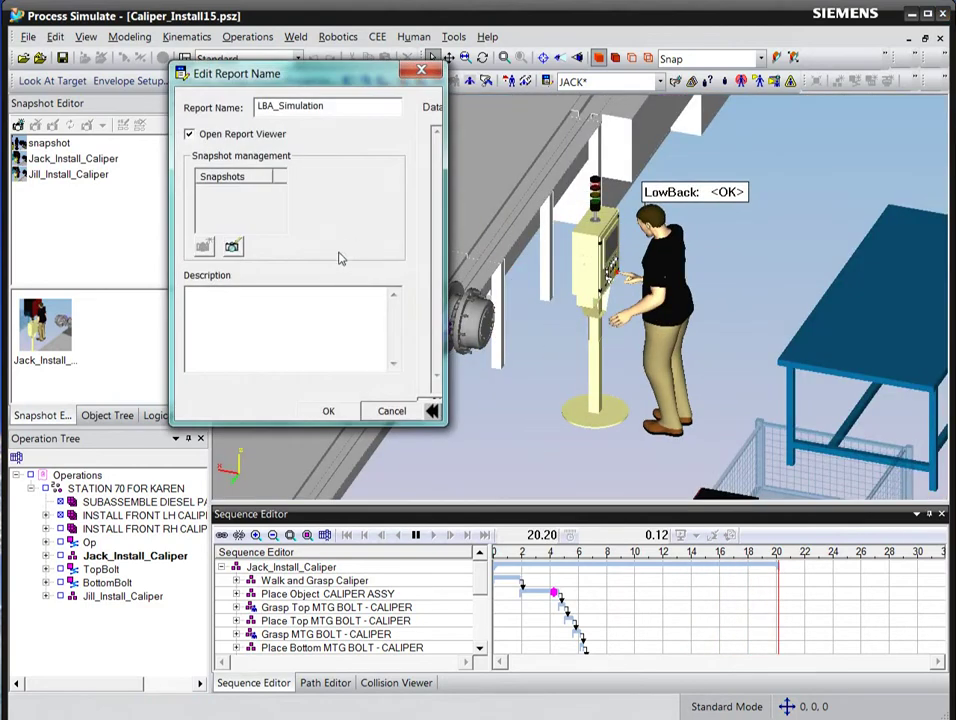
Confirm the LBA_Simulation report name and view the lower-back report
click(330, 411)
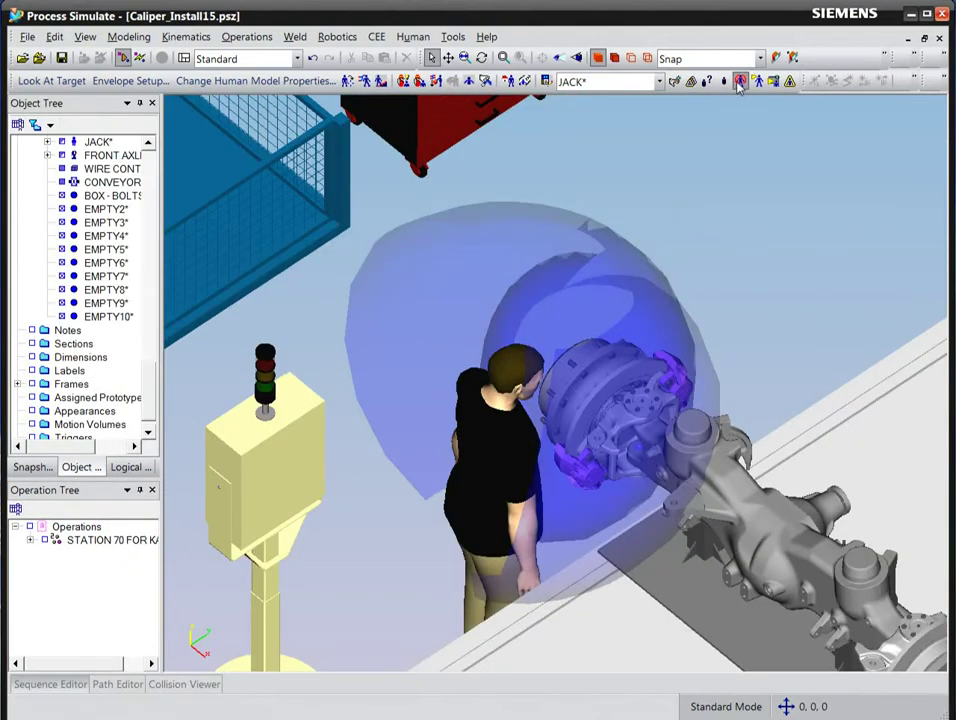
Hide the reach envelope and change the human to a female, ANSUR, 5th-percentile height and weight
click(741, 83)
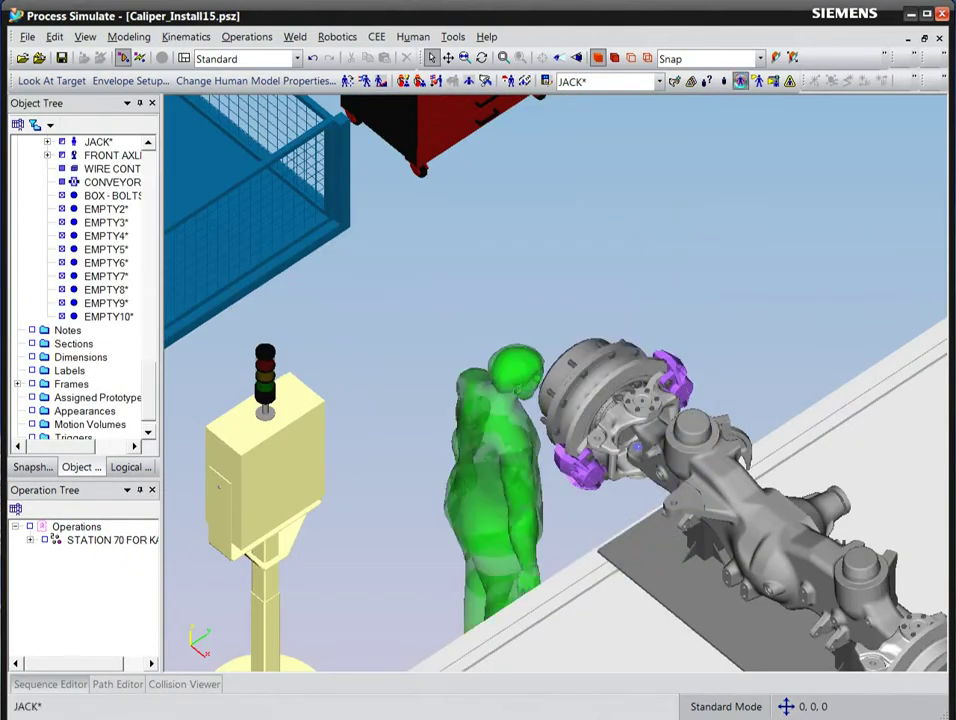
click(295, 81)
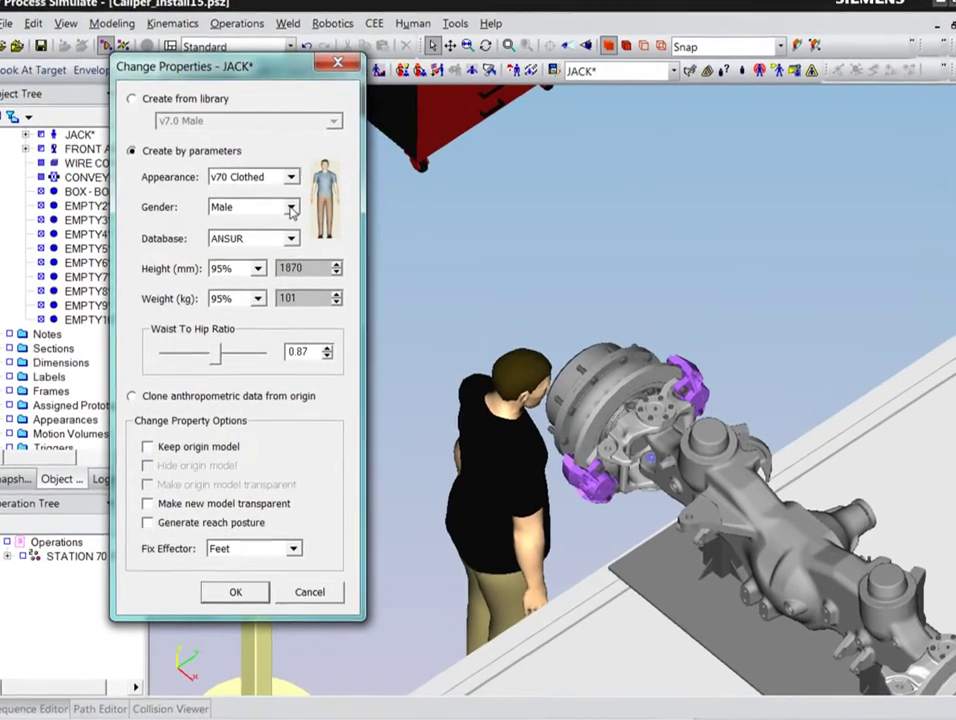
click(297, 210)
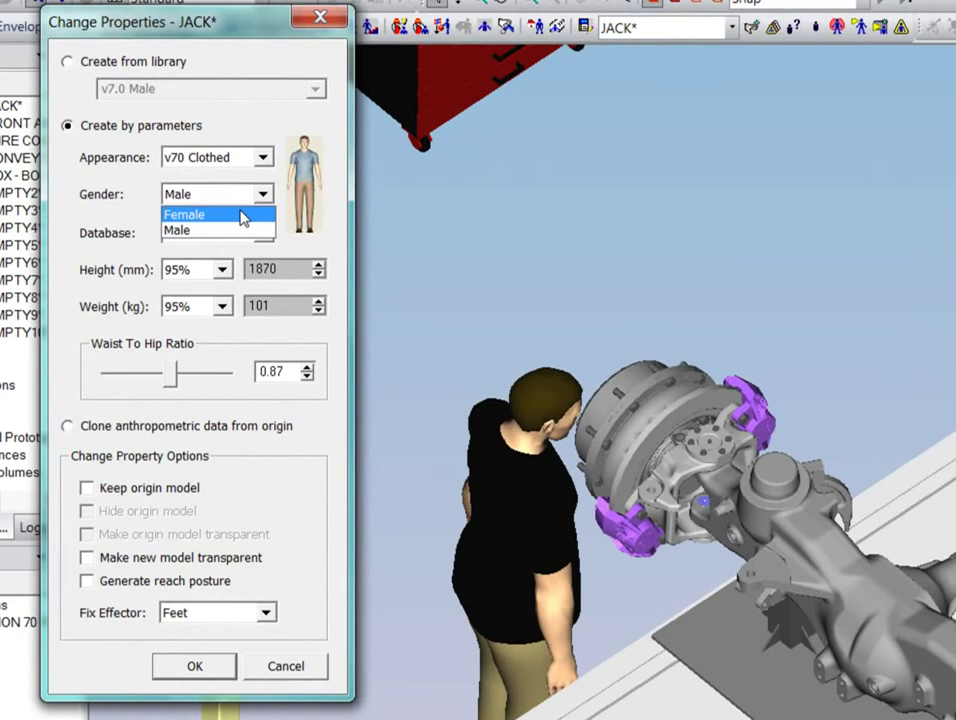
click(241, 216)
click(263, 234)
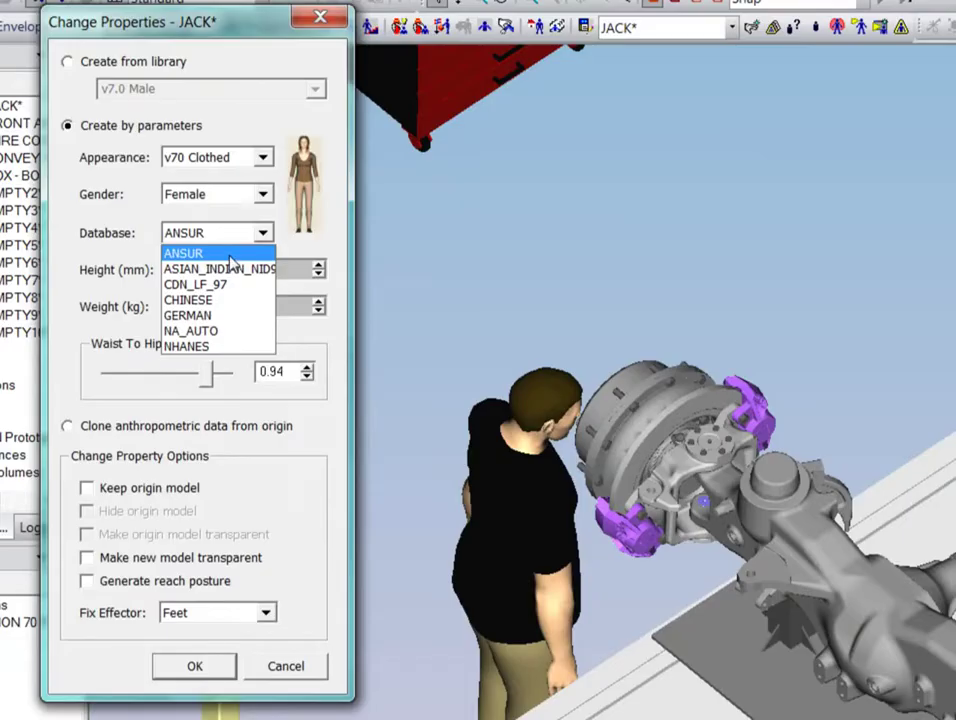
click(352, 400)
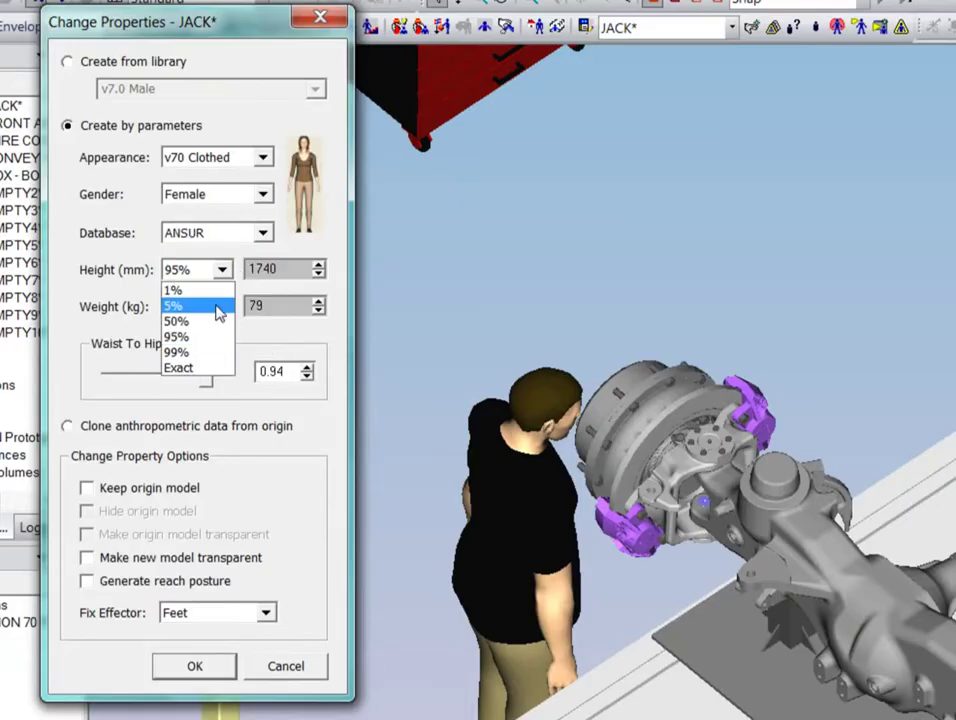
click(219, 306)
click(224, 331)
click(195, 343)
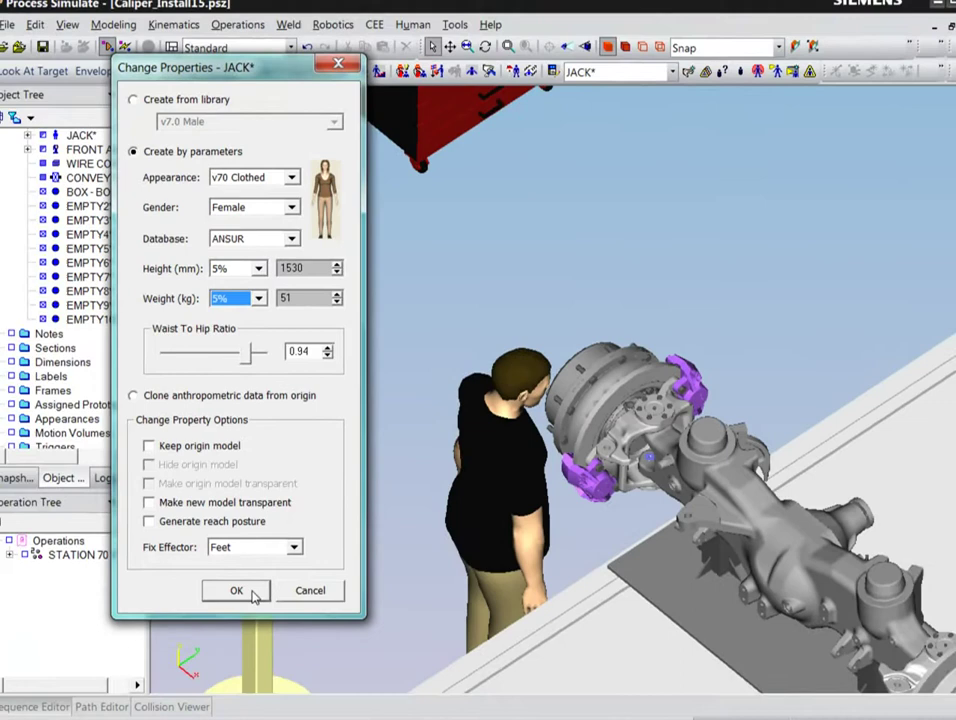
click(248, 572)
click(521, 450)
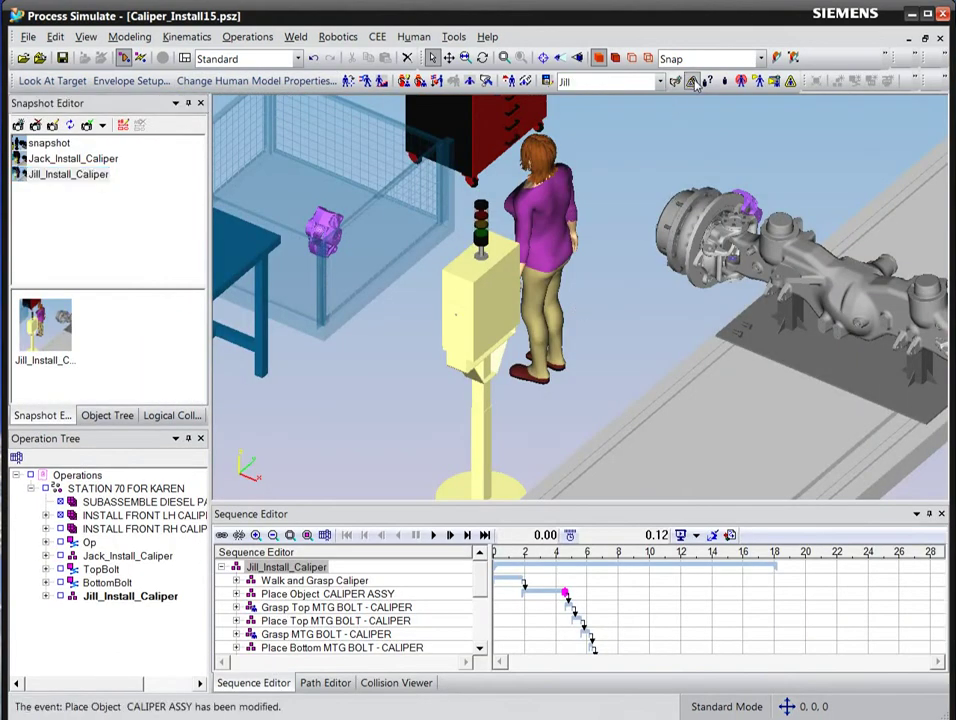
Enable Static Strength and Lower Back analyses for Jill and run her simulation
click(690, 81)
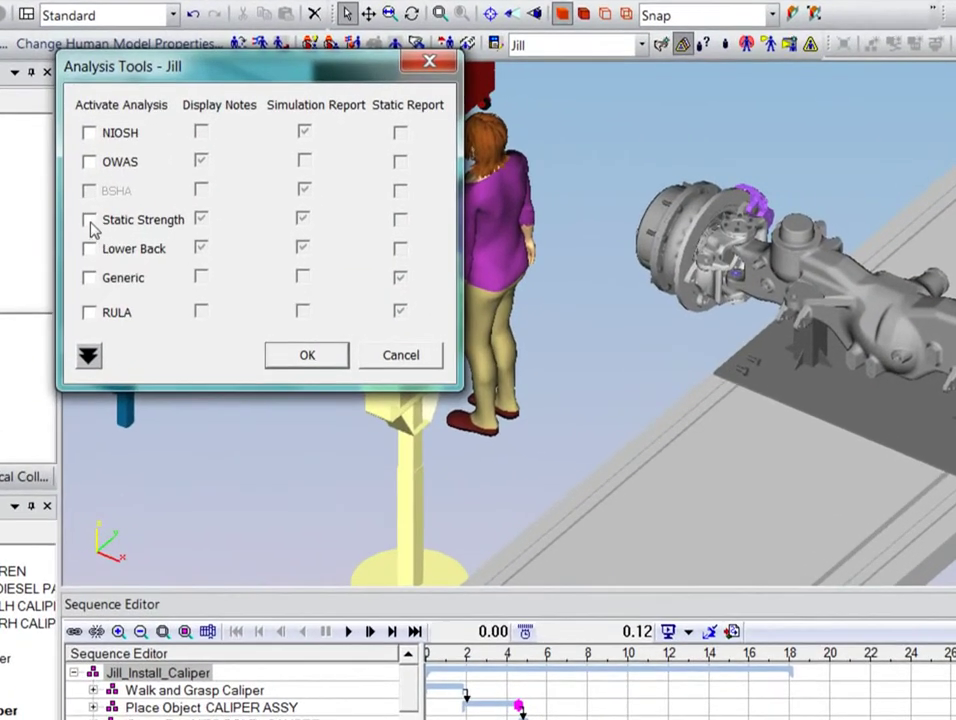
click(89, 222)
click(89, 248)
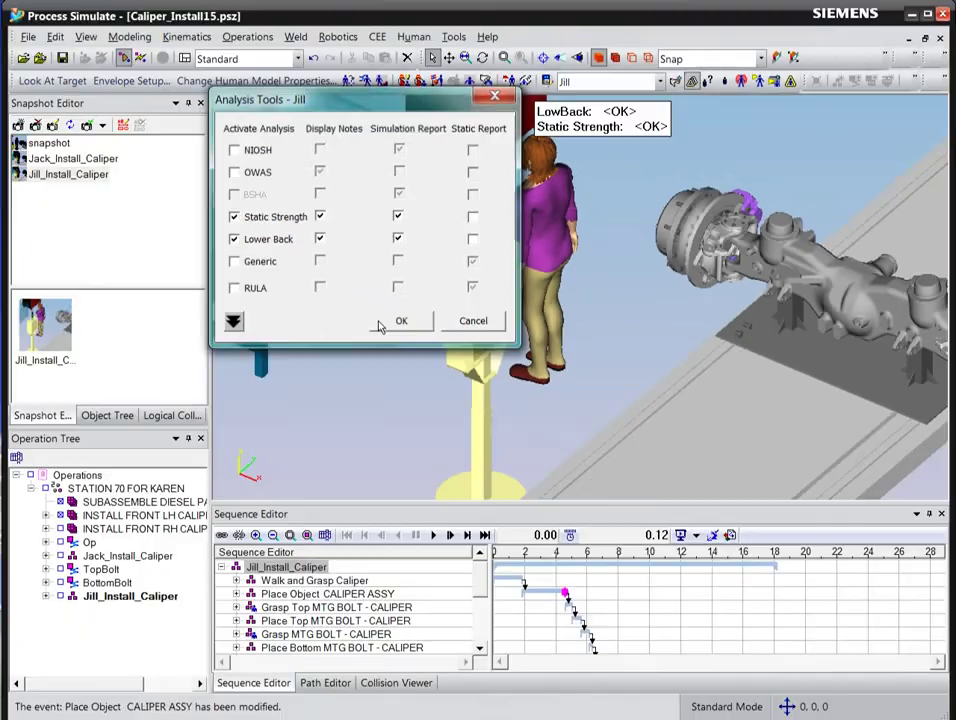
click(379, 327)
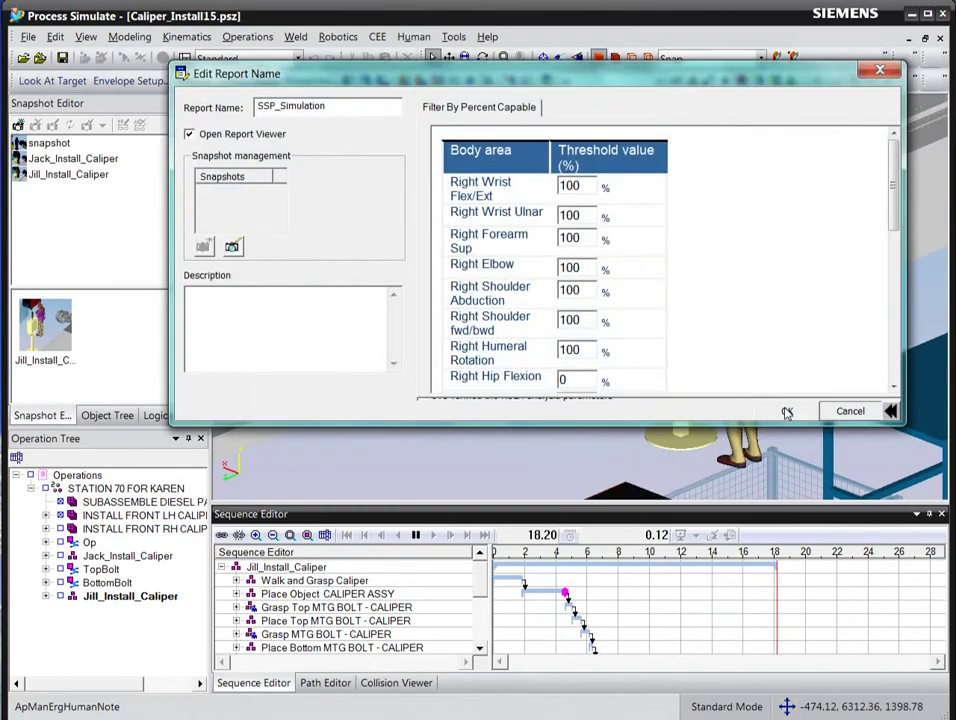
Save the SSP_Simulation and LBA_Simulation 1 reports, then scroll through Jill's SSP_Simulation report
click(787, 412)
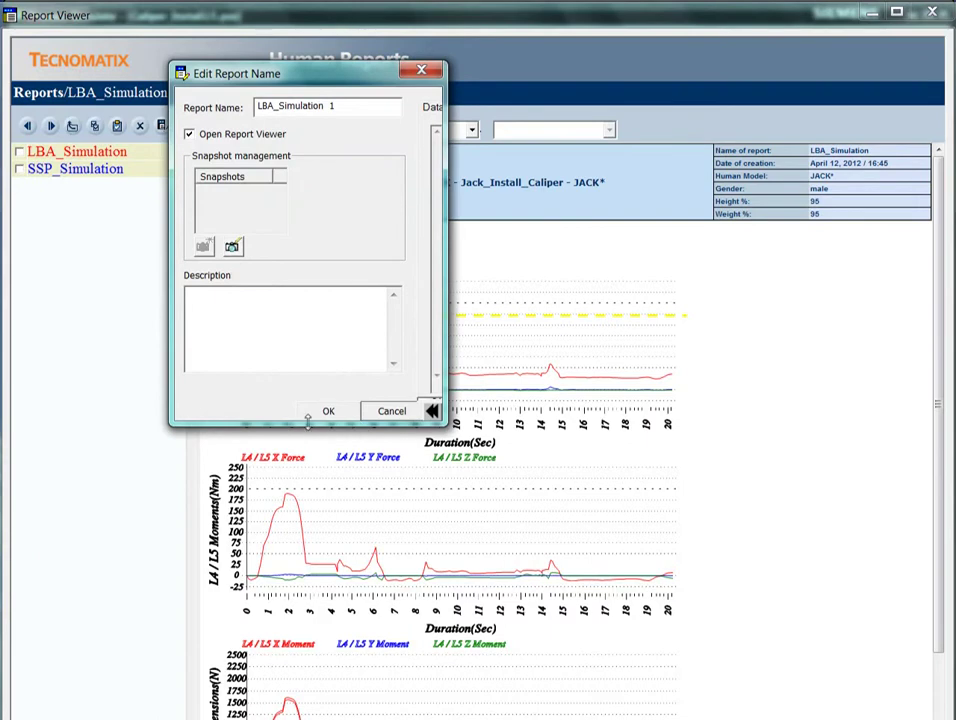
click(329, 412)
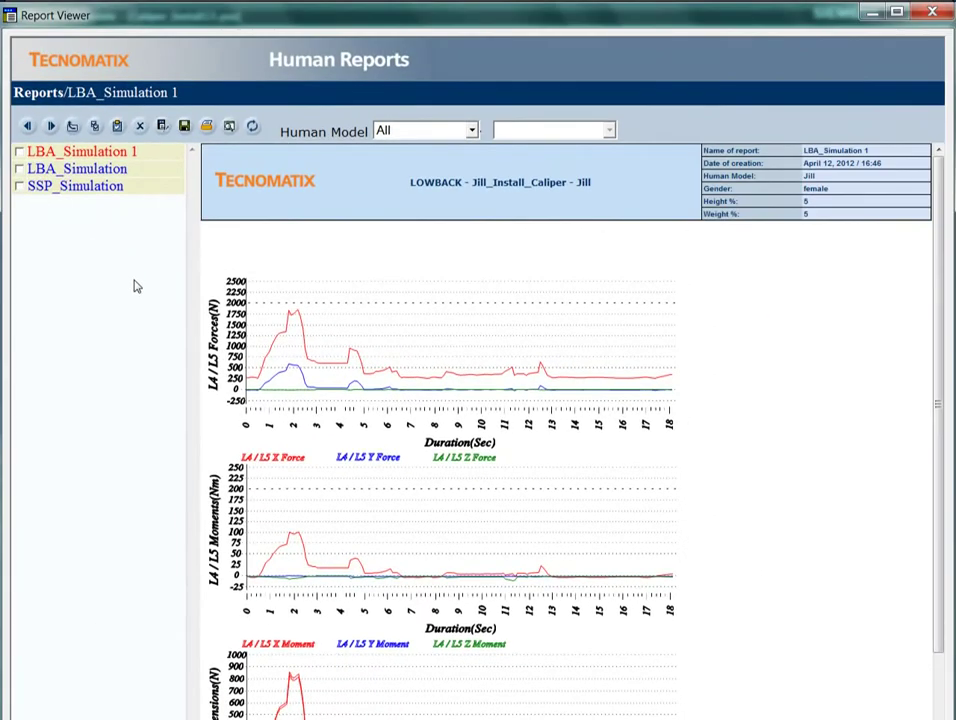
click(75, 186)
drag(939, 252, 937, 513)
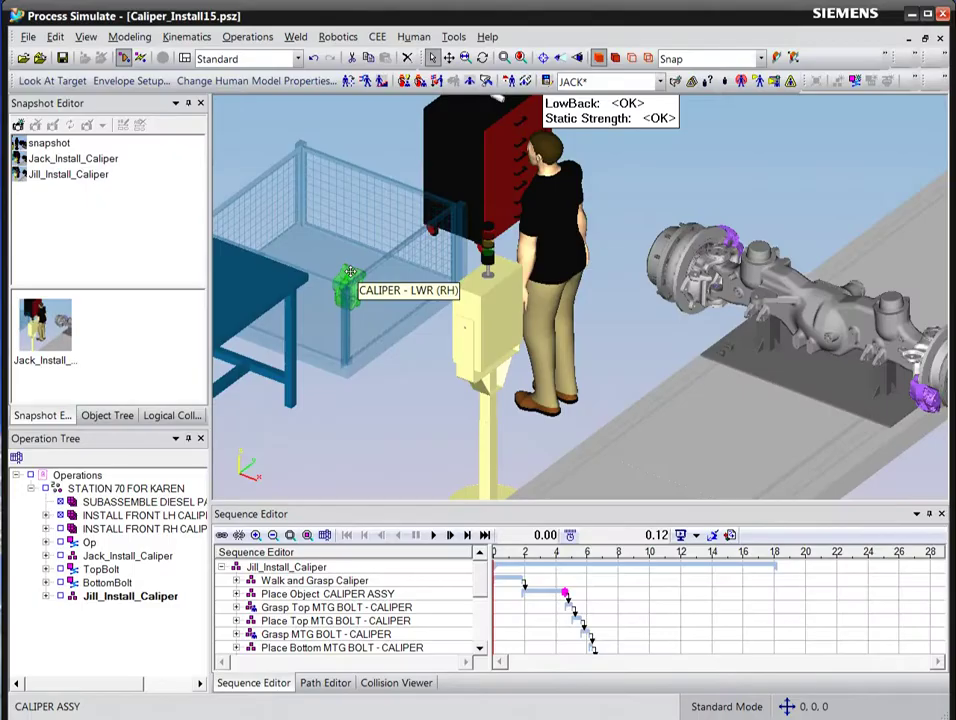
Shift the caliper -100 mm in the wire bin and replay Jack's install simulation
right_click(350, 270)
click(428, 413)
click(130, 151)
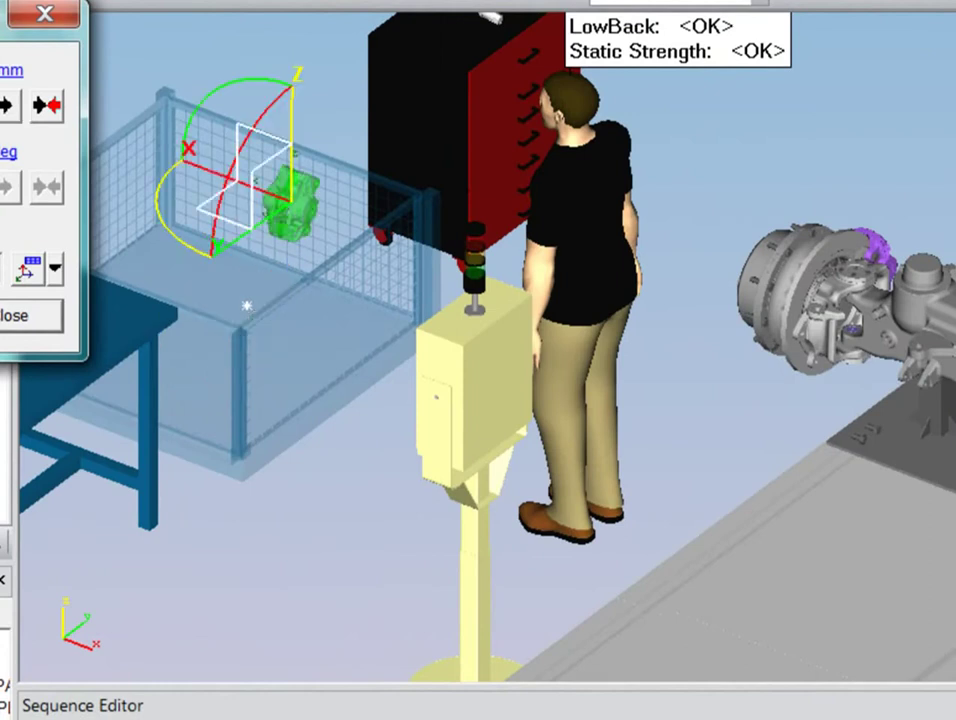
click(15, 315)
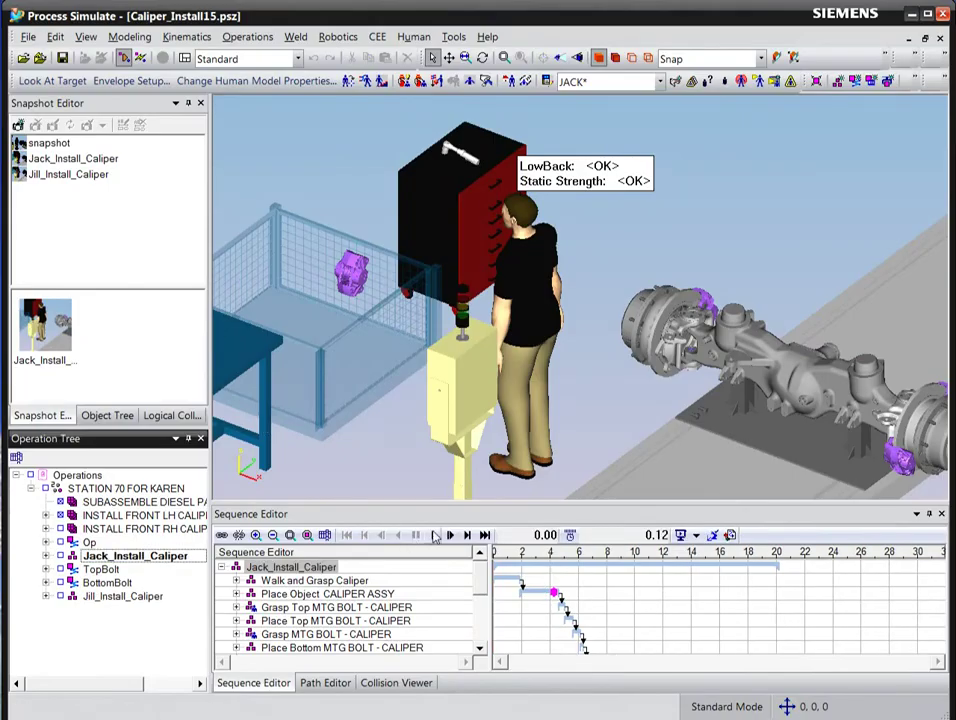
click(435, 536)
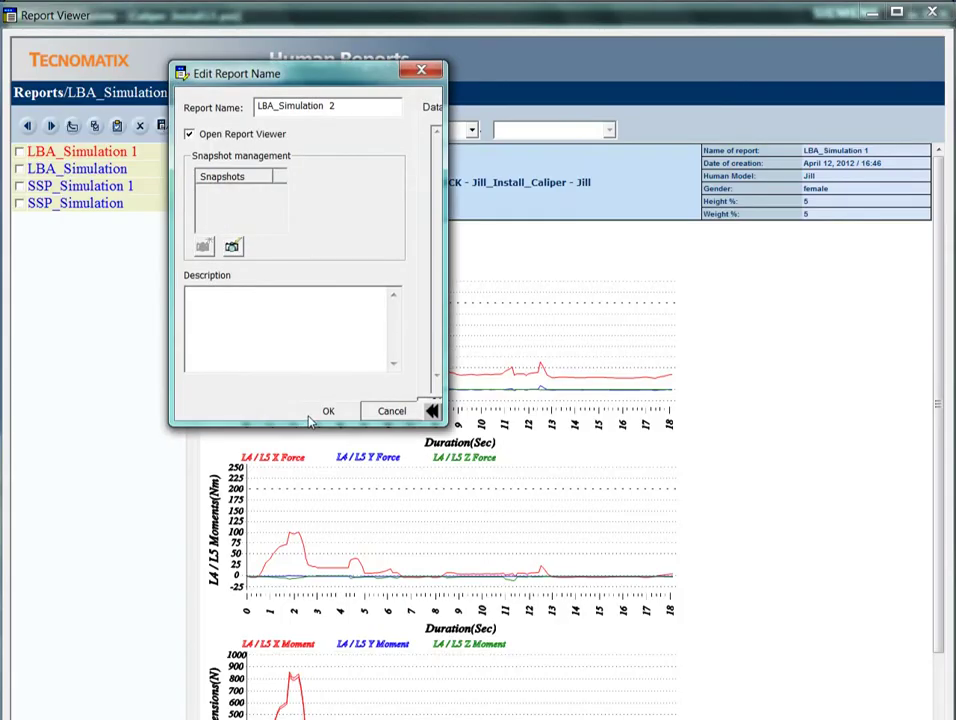
Save LBA_Simulation 2 and scroll Jack's SSP_Simulation 1 report down to Percent Capable
click(326, 411)
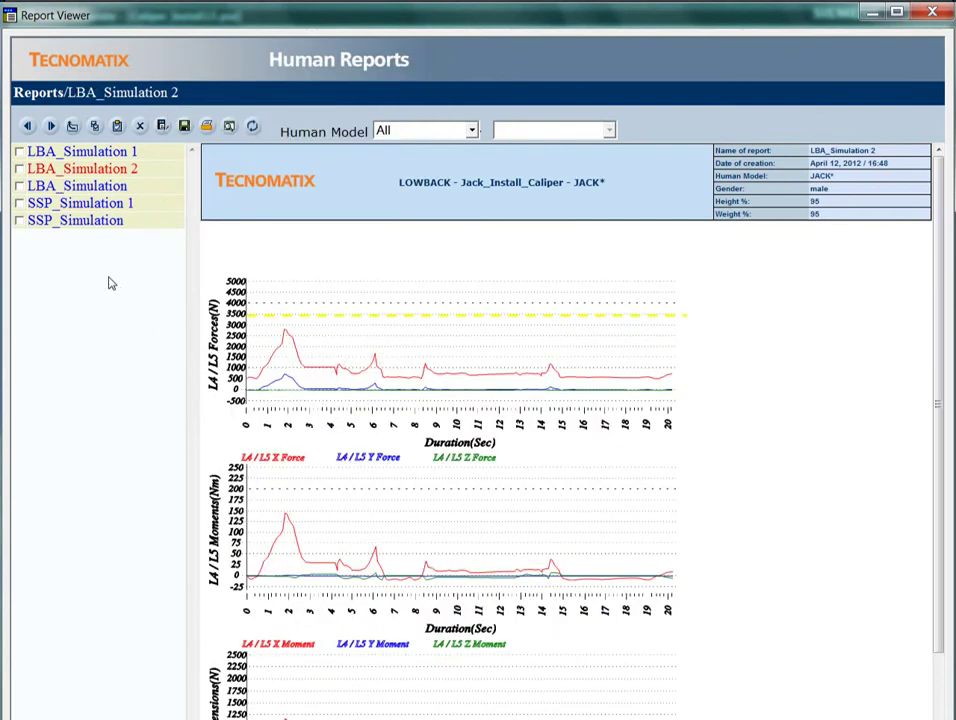
click(101, 206)
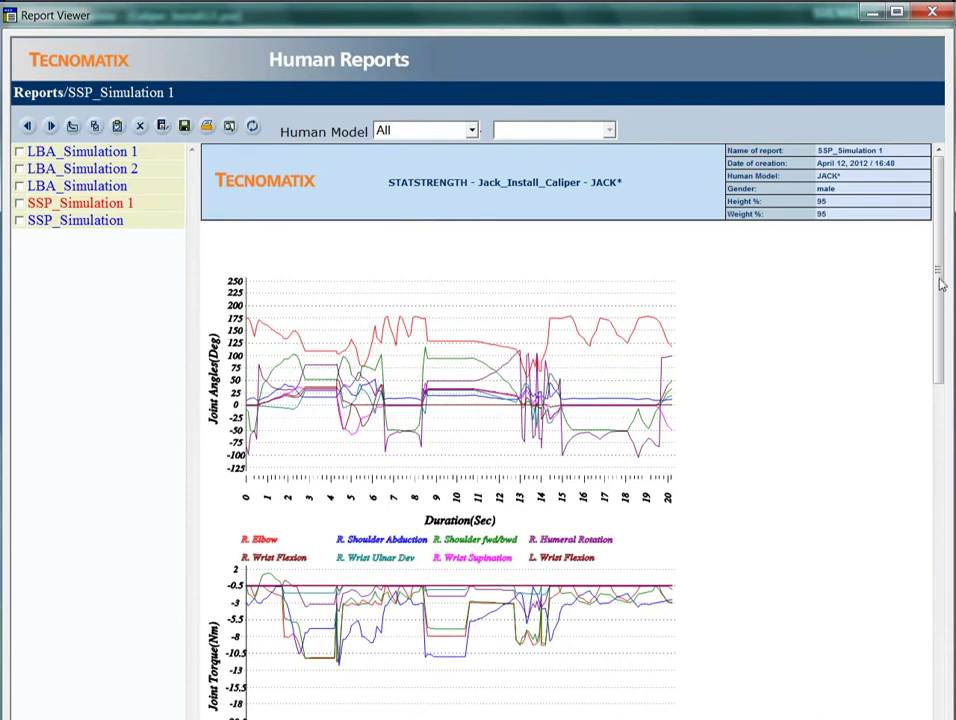
drag(940, 285, 940, 440)
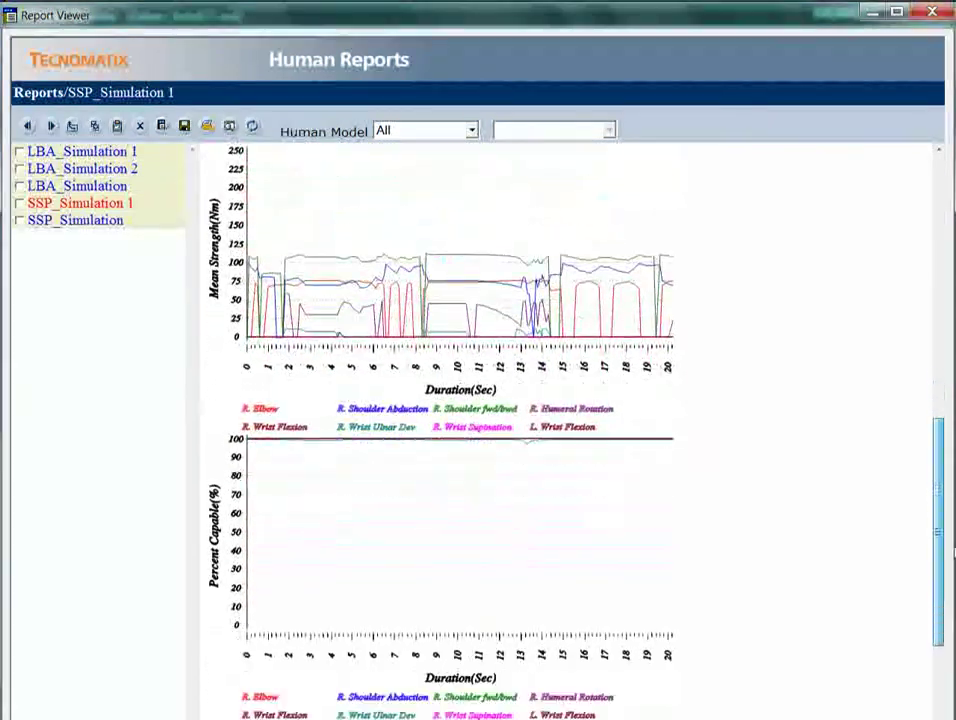
drag(950, 550, 942, 577)
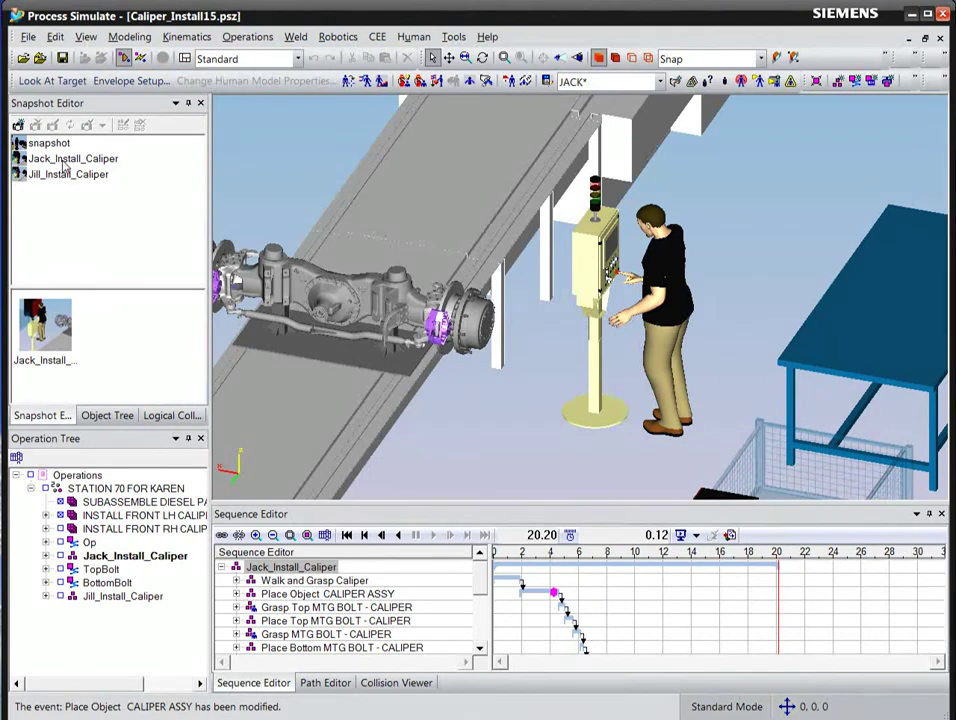
Apply the Jack_Install_Caliper snapshot and step the simulation back to 2.00 s
click(64, 162)
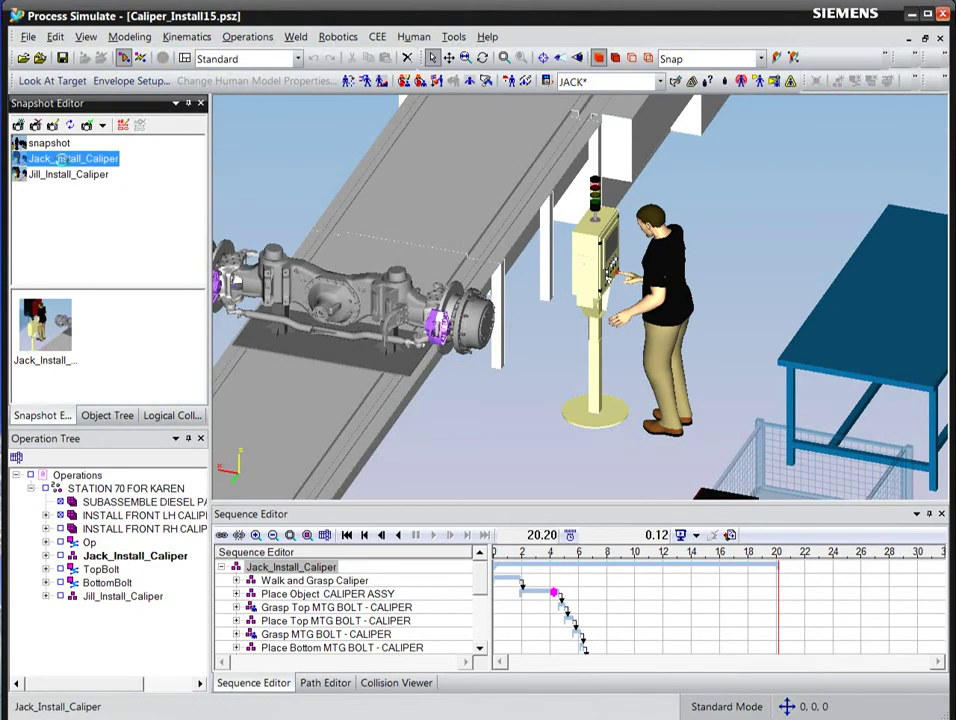
double_click(64, 162)
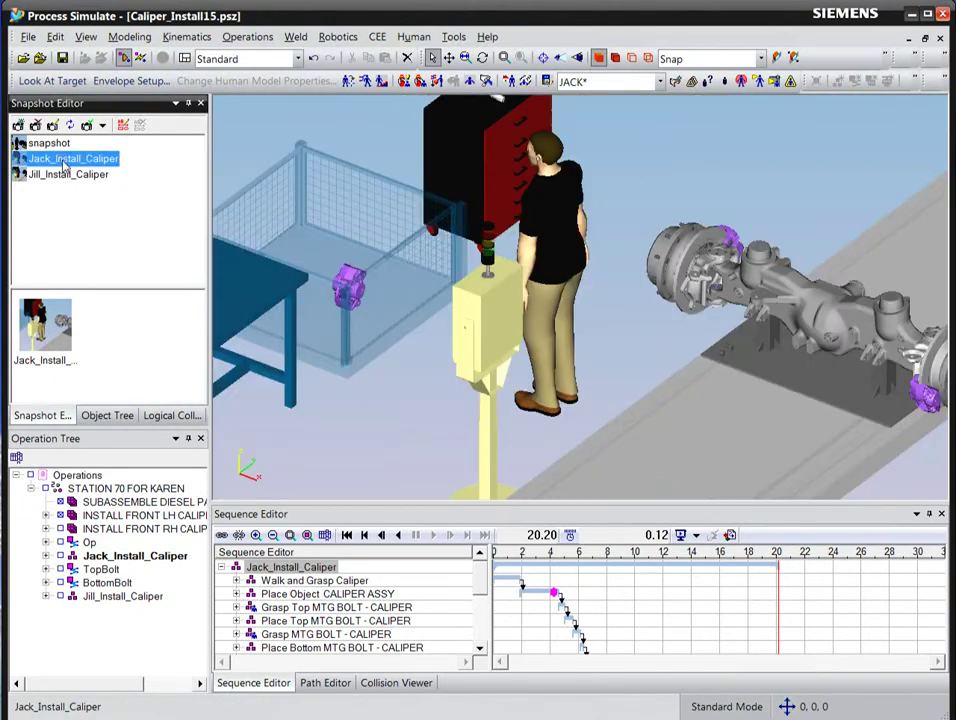
click(347, 535)
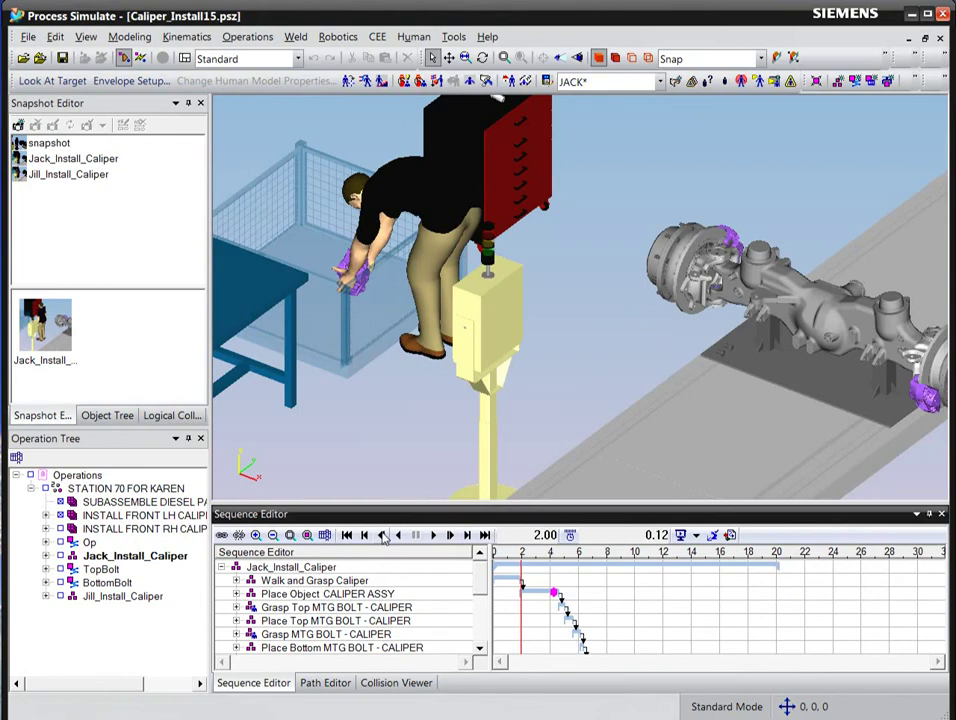